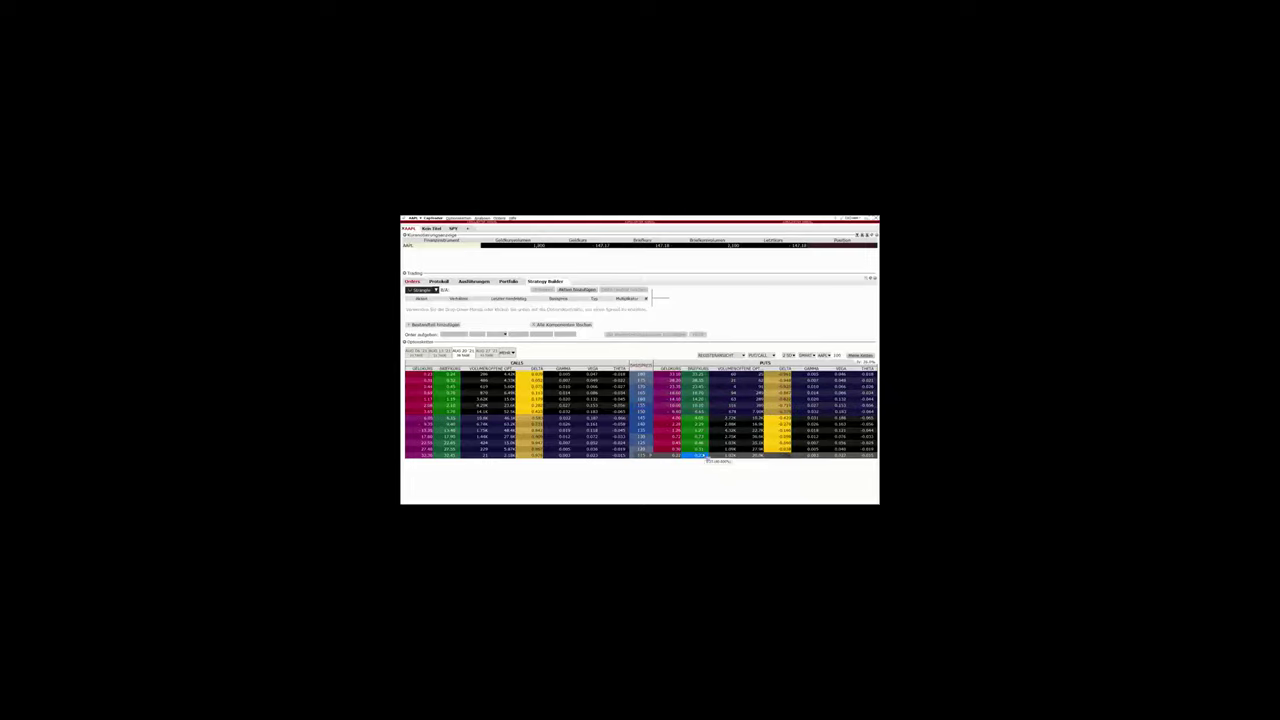
# - Stage a limit buy order for one AAPL Aug 20 '21 150 call and open its order confirmation
pyautogui.click(697, 456)
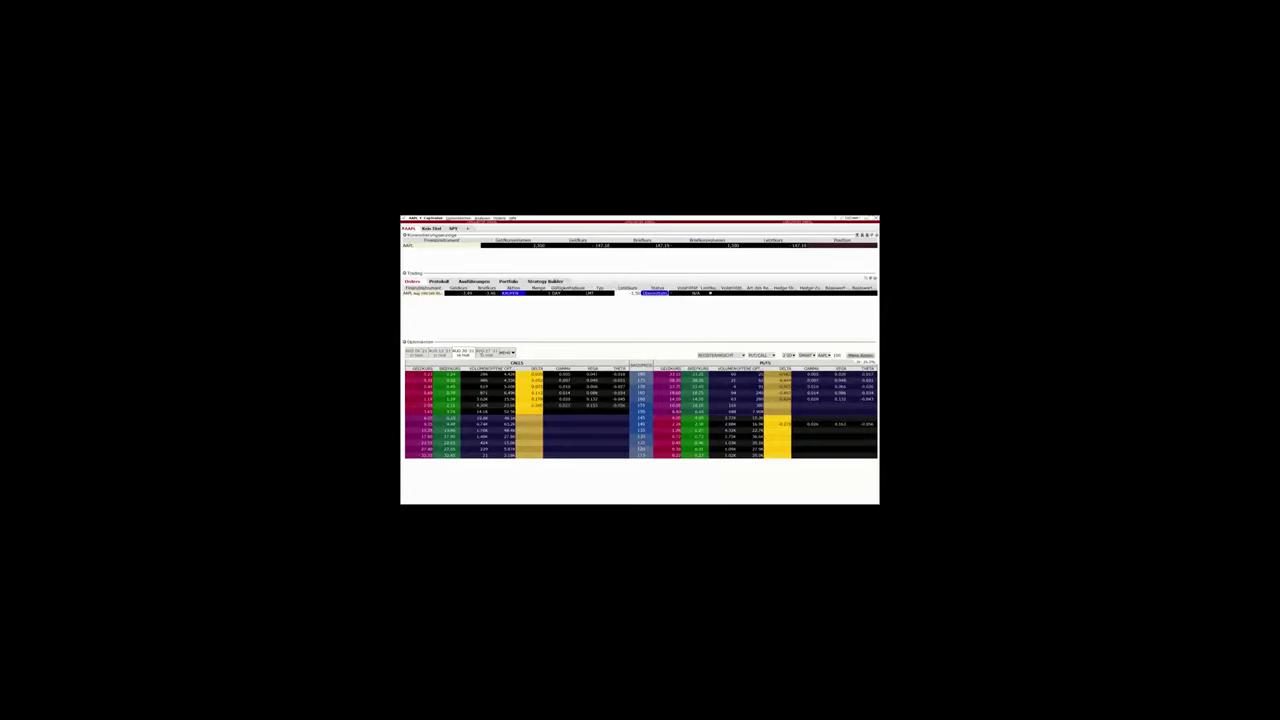
pyautogui.click(508, 353)
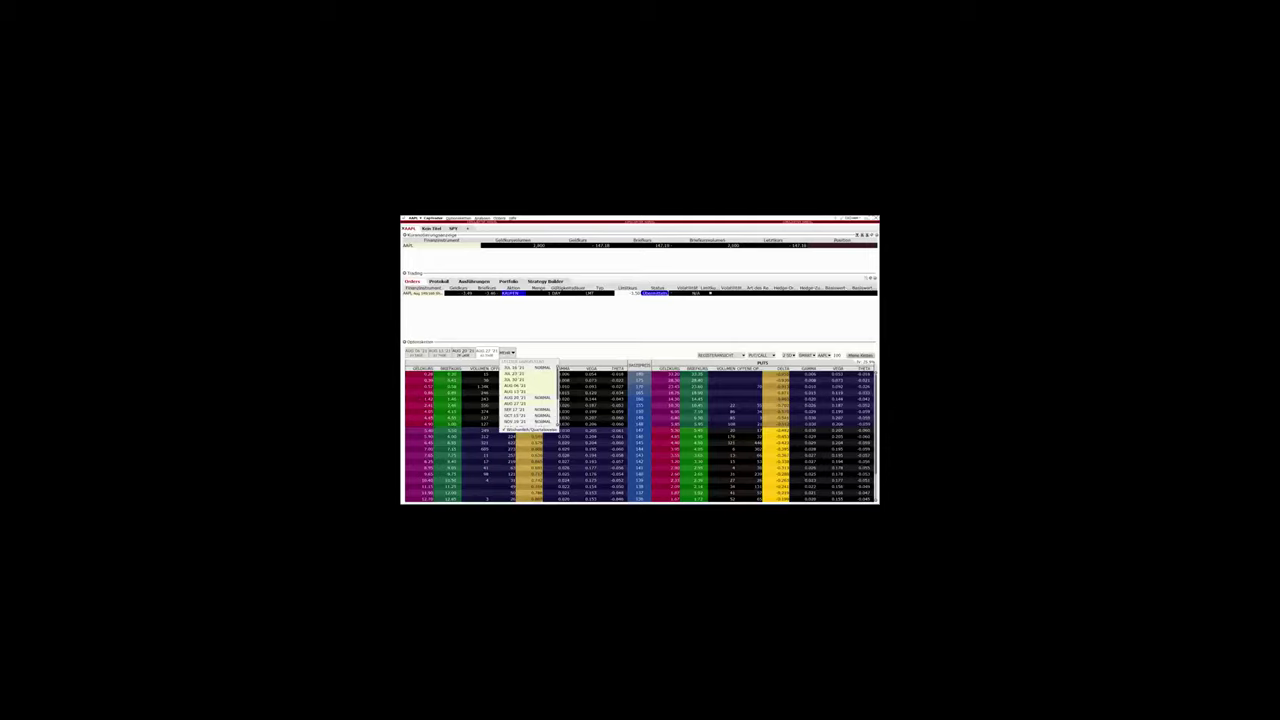
pyautogui.press('Return')
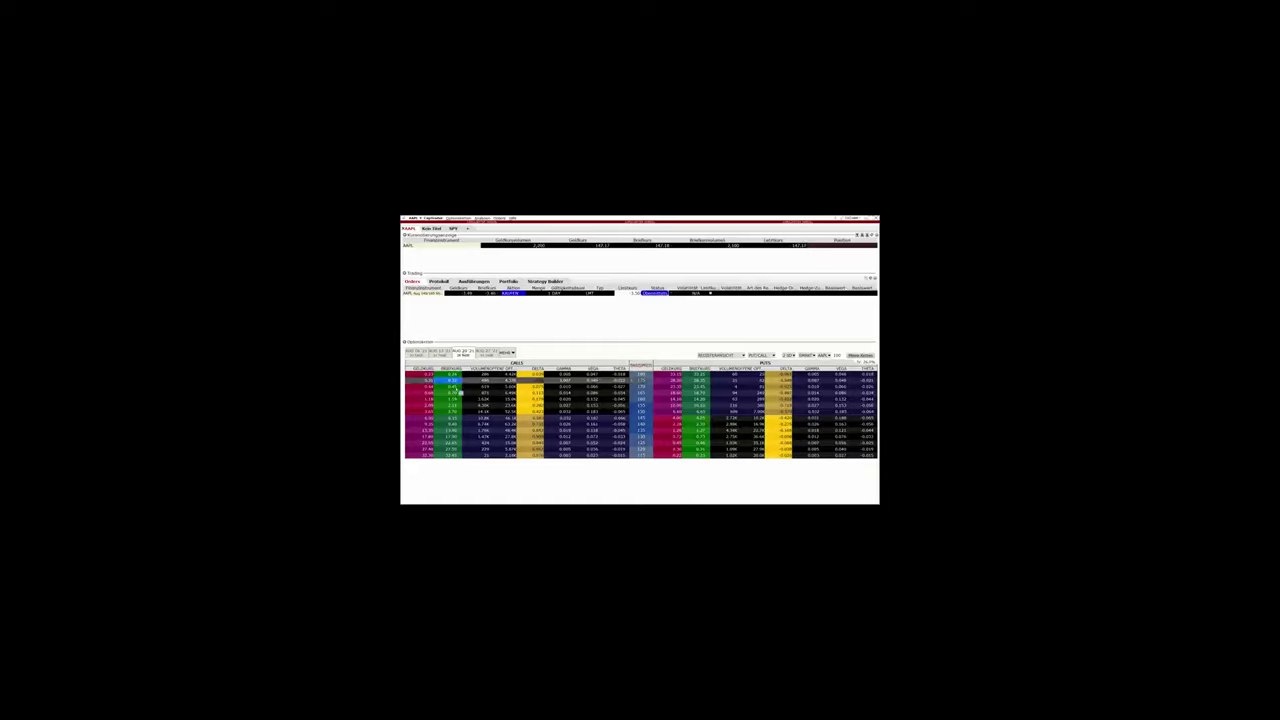
pyautogui.click(455, 417)
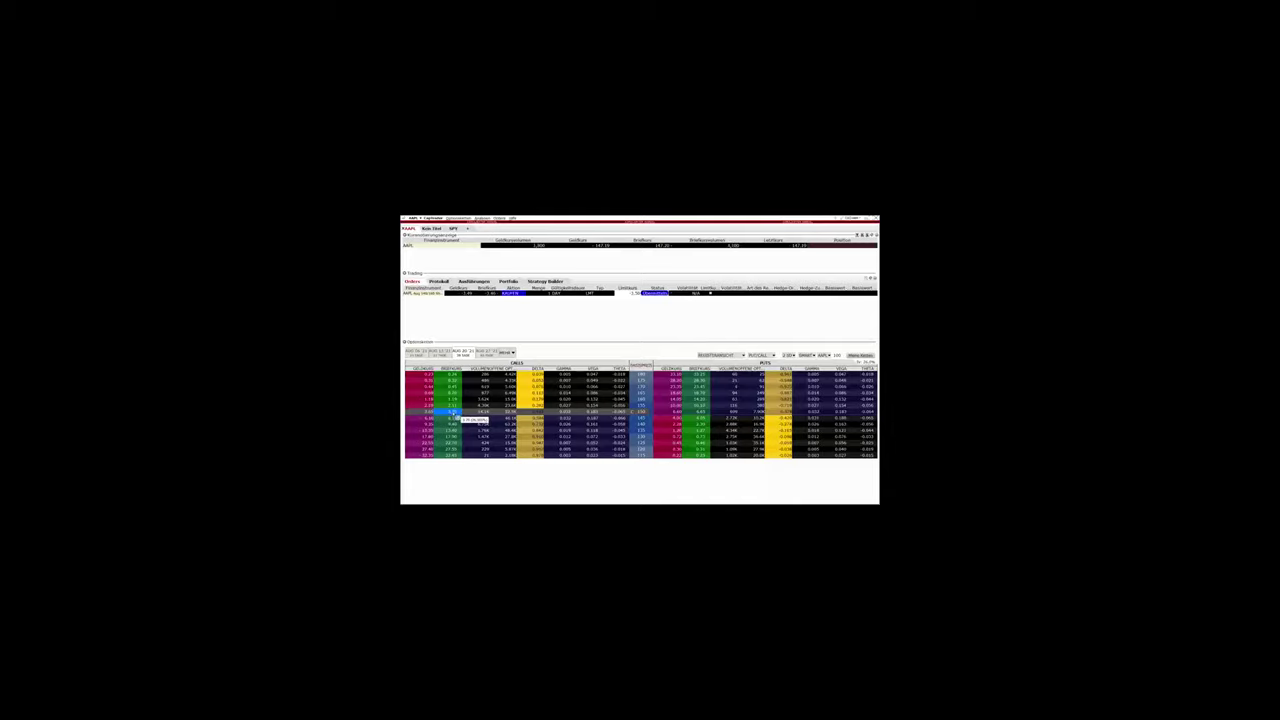
pyautogui.click(452, 414)
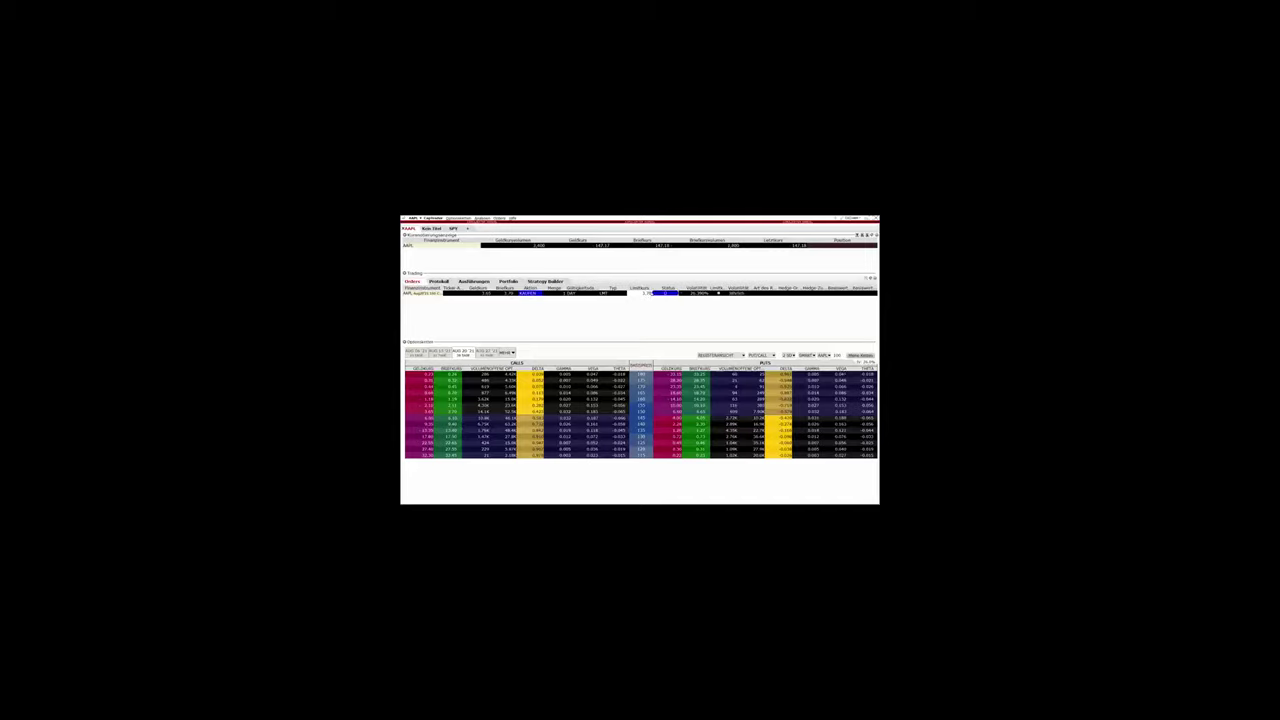
pyautogui.click(660, 294)
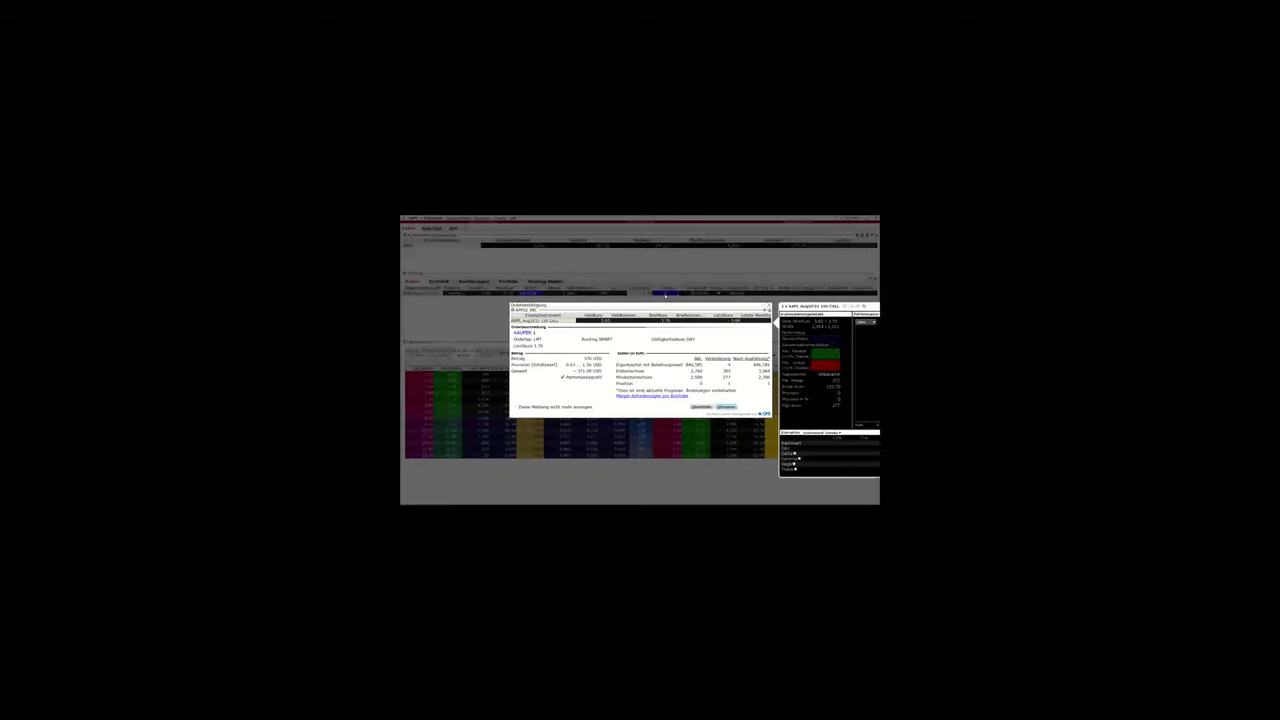
# - Toggle the performance profile off and on, and move the 150 call's order confirmation so the whole payoff panel fits on screen
pyautogui.moveTo(682, 306); pyautogui.dragTo(558, 276)
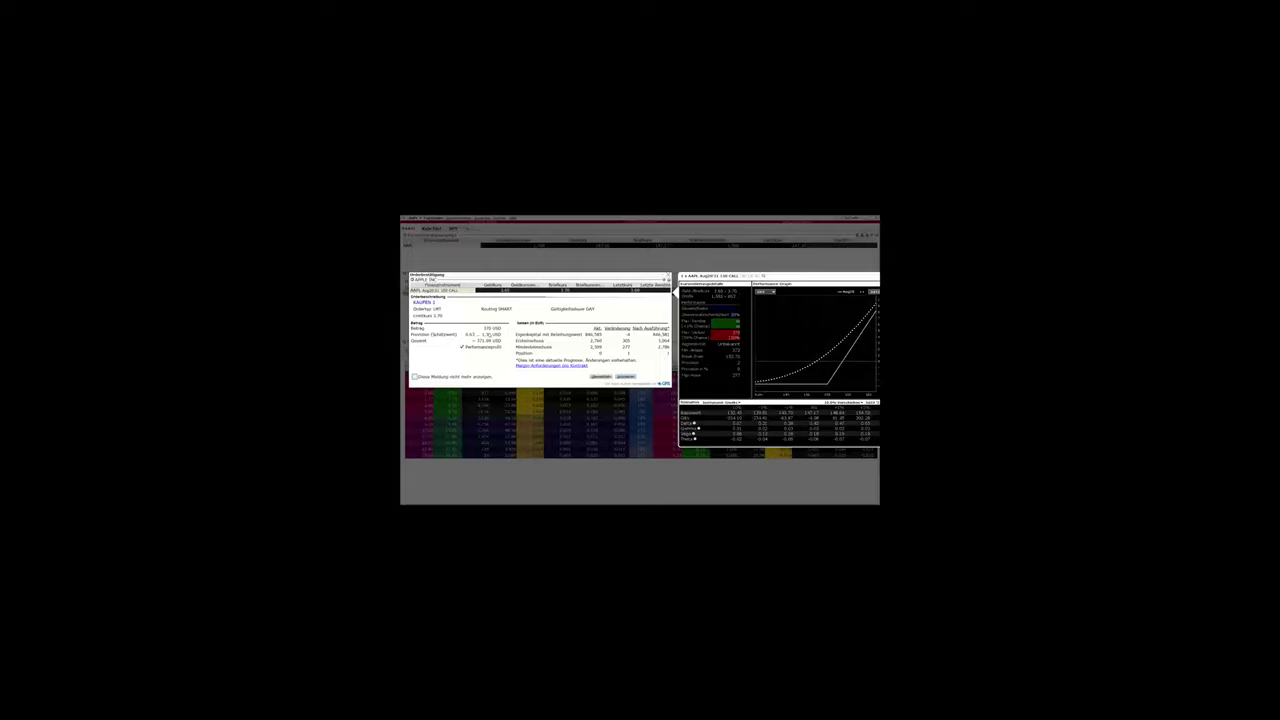
pyautogui.click(462, 347)
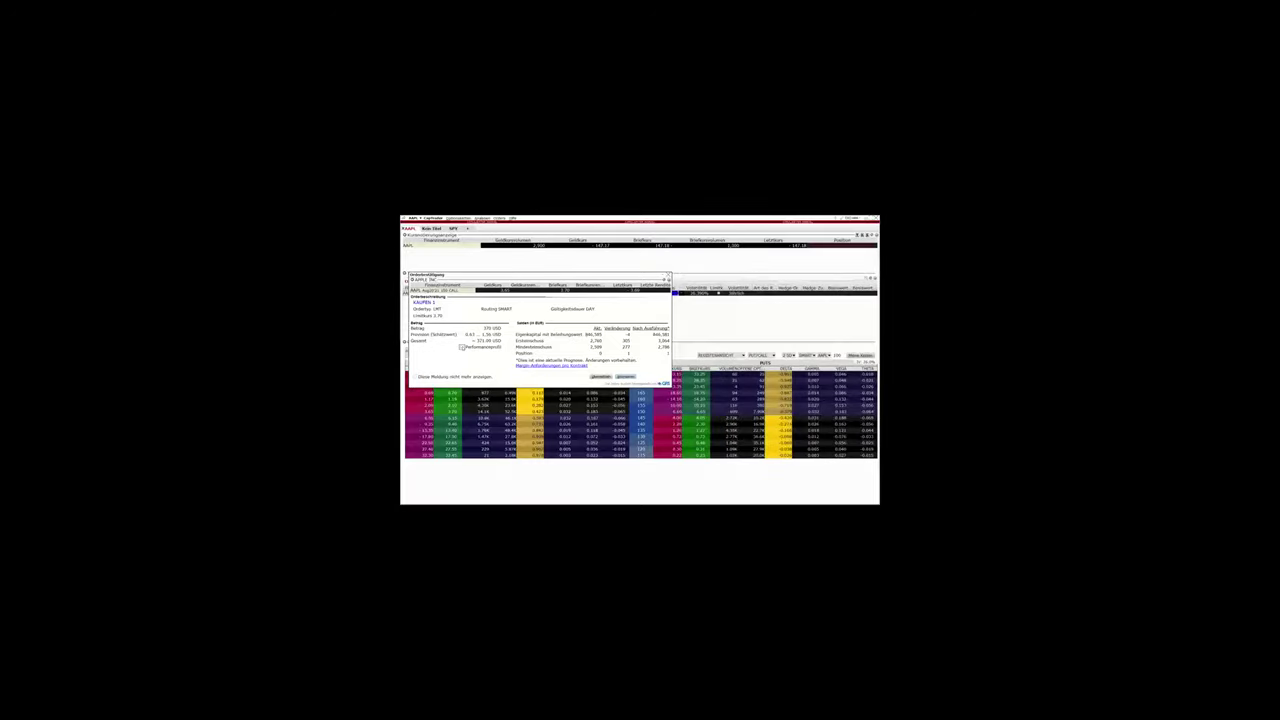
pyautogui.click(462, 347)
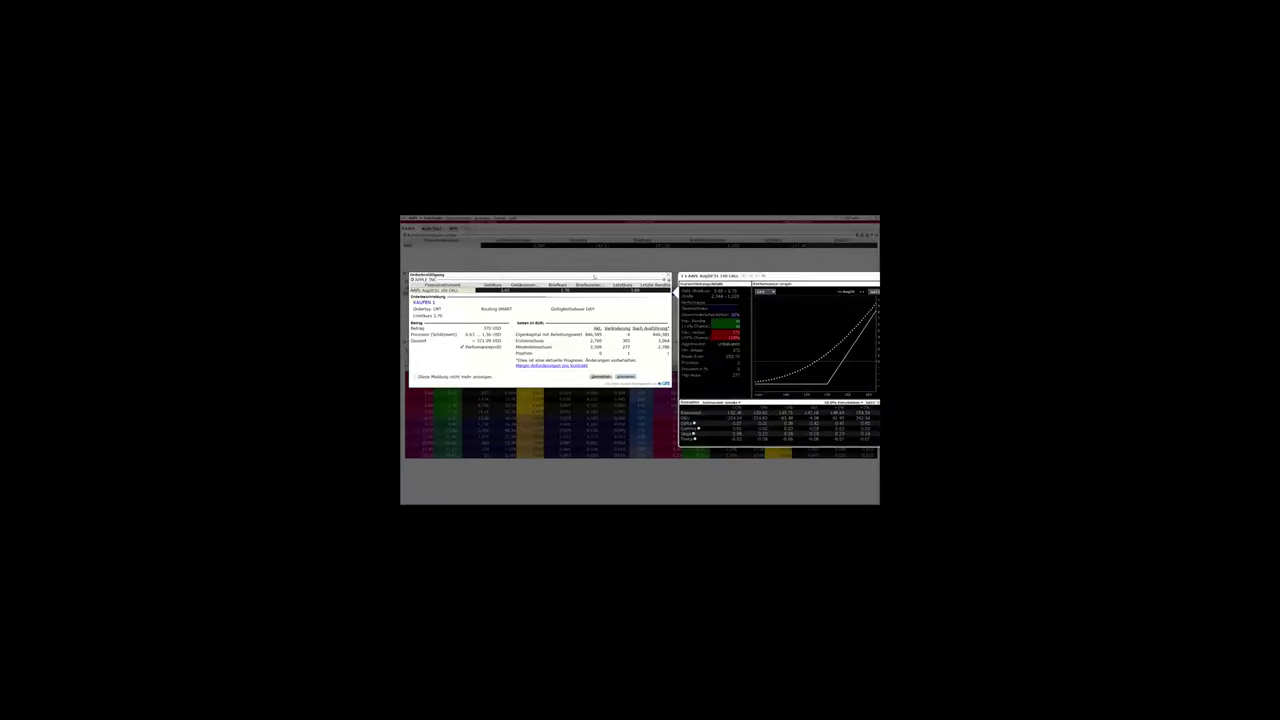
pyautogui.moveTo(594, 277); pyautogui.dragTo(507, 274)
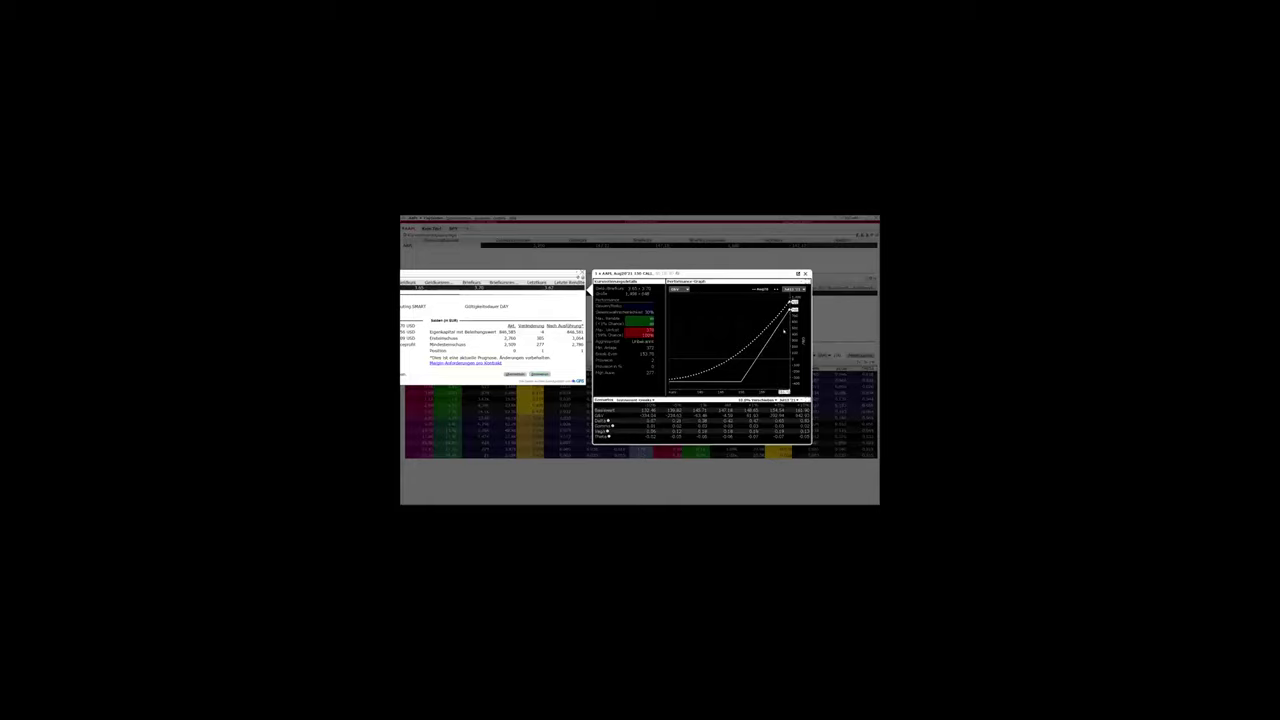
# - Change the price deviation and the evaluation date of the 150 call's performance scenario
pyautogui.click(768, 400)
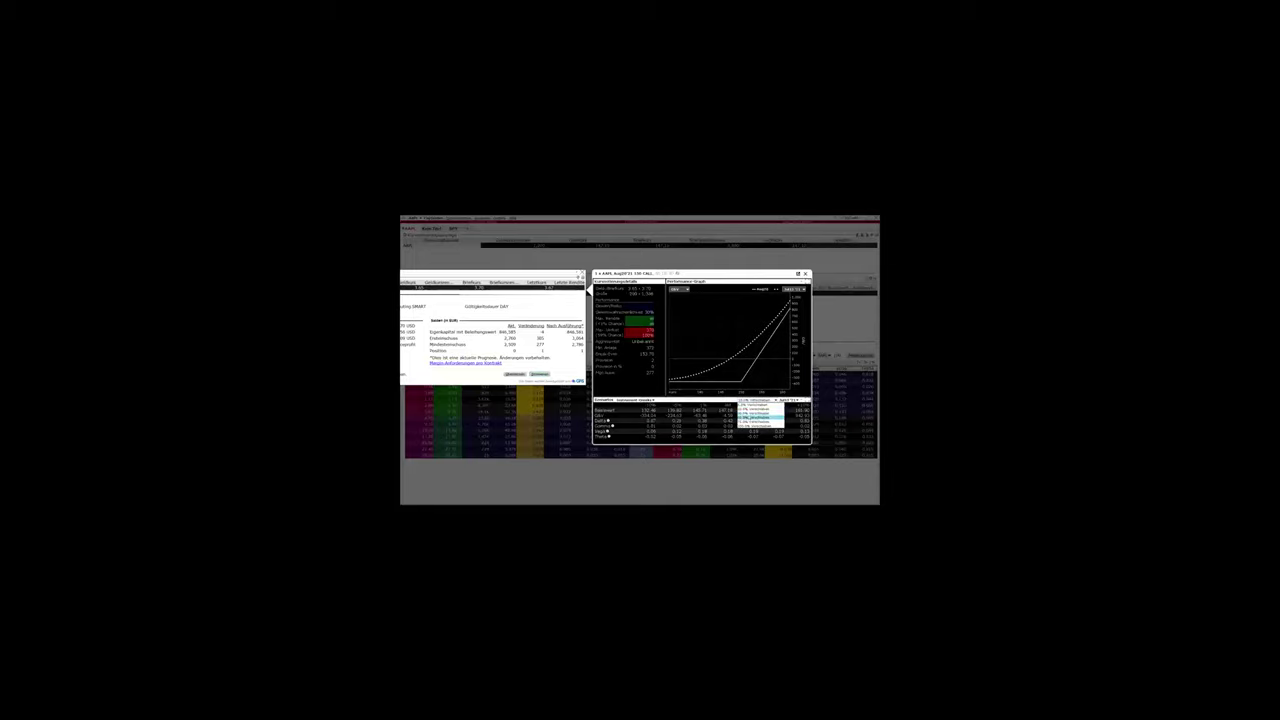
pyautogui.click(756, 416)
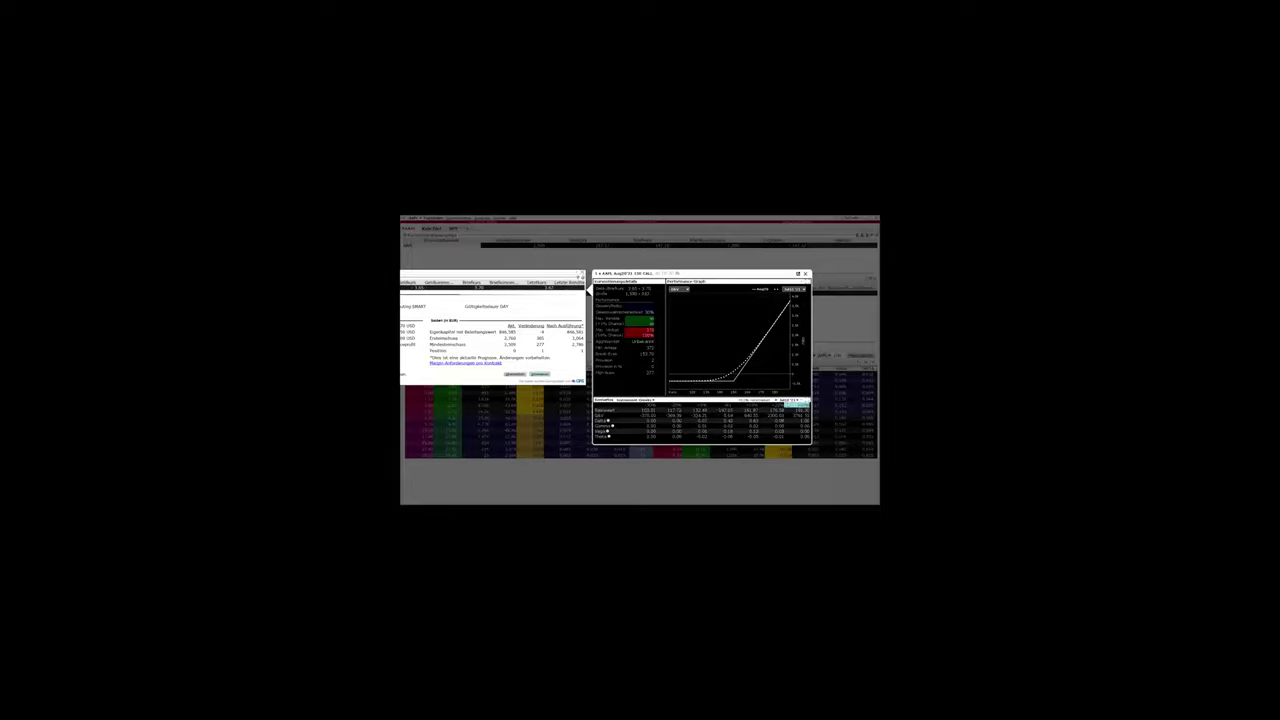
pyautogui.click(790, 400)
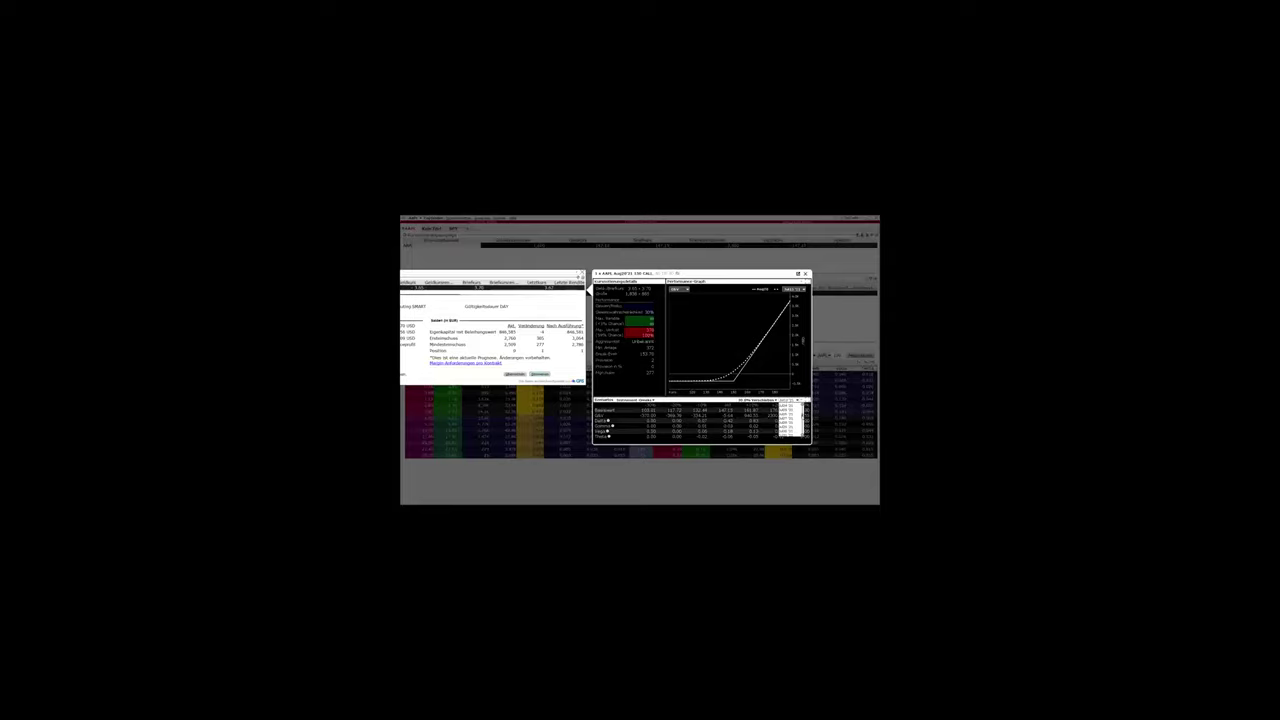
pyautogui.click(789, 424)
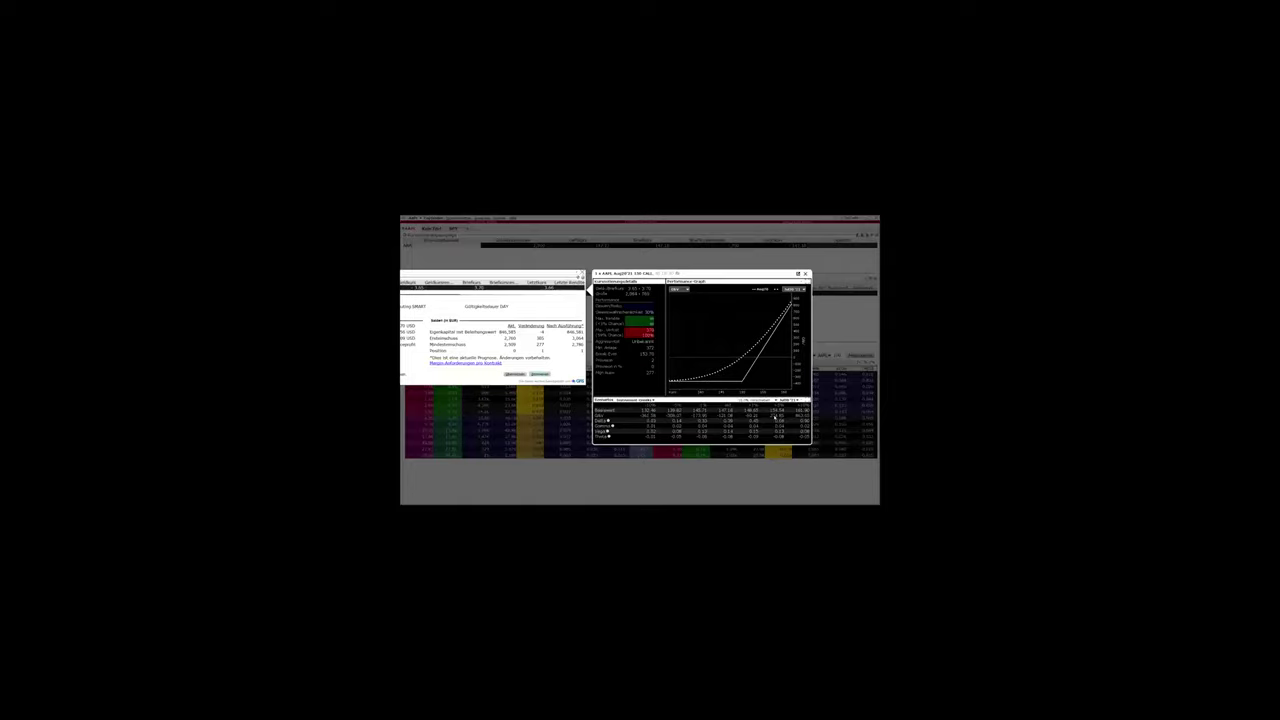
# - Widen the scenario's price deviation, select the profit-and-loss row, and close the 150 call's order confirmation
pyautogui.click(757, 400)
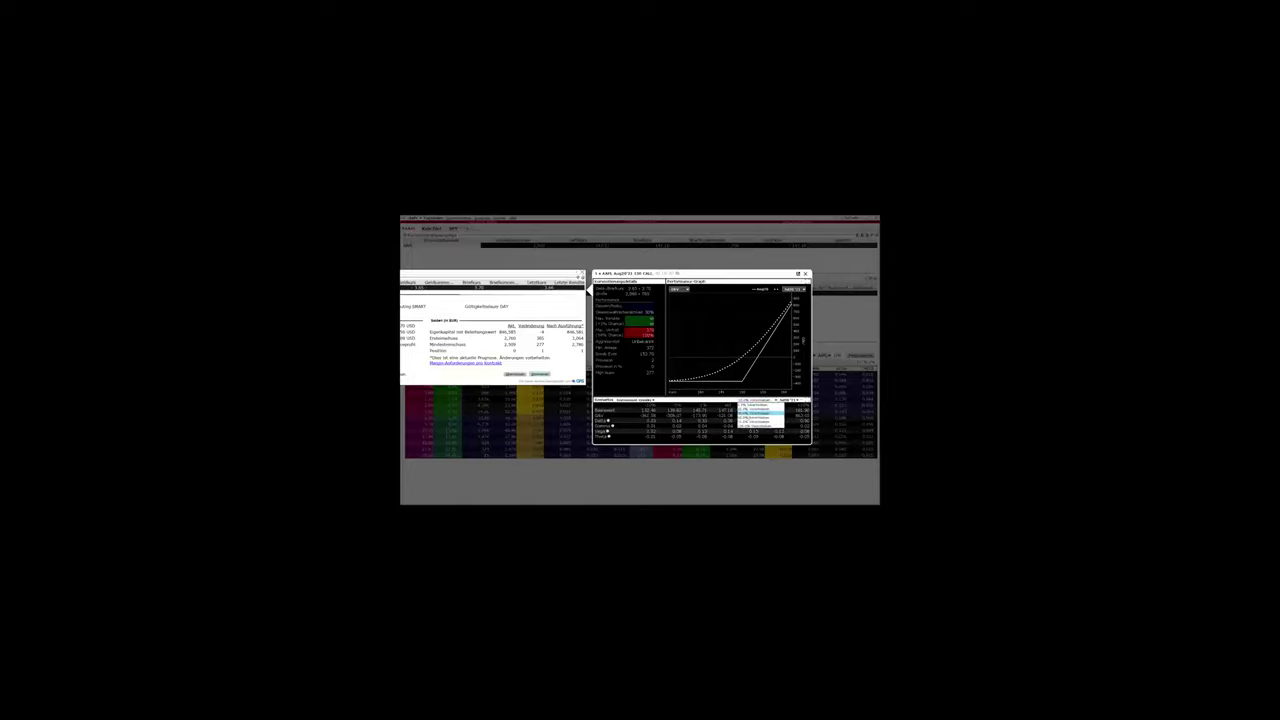
pyautogui.click(757, 418)
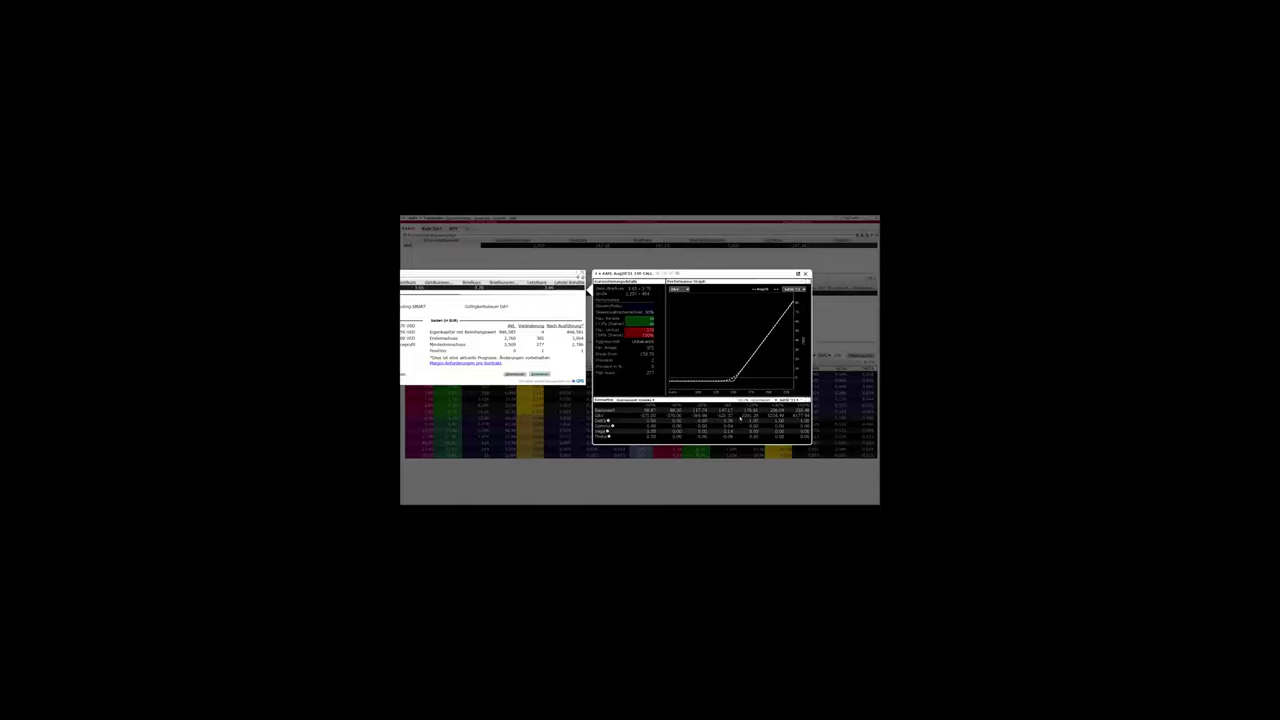
pyautogui.click(747, 416)
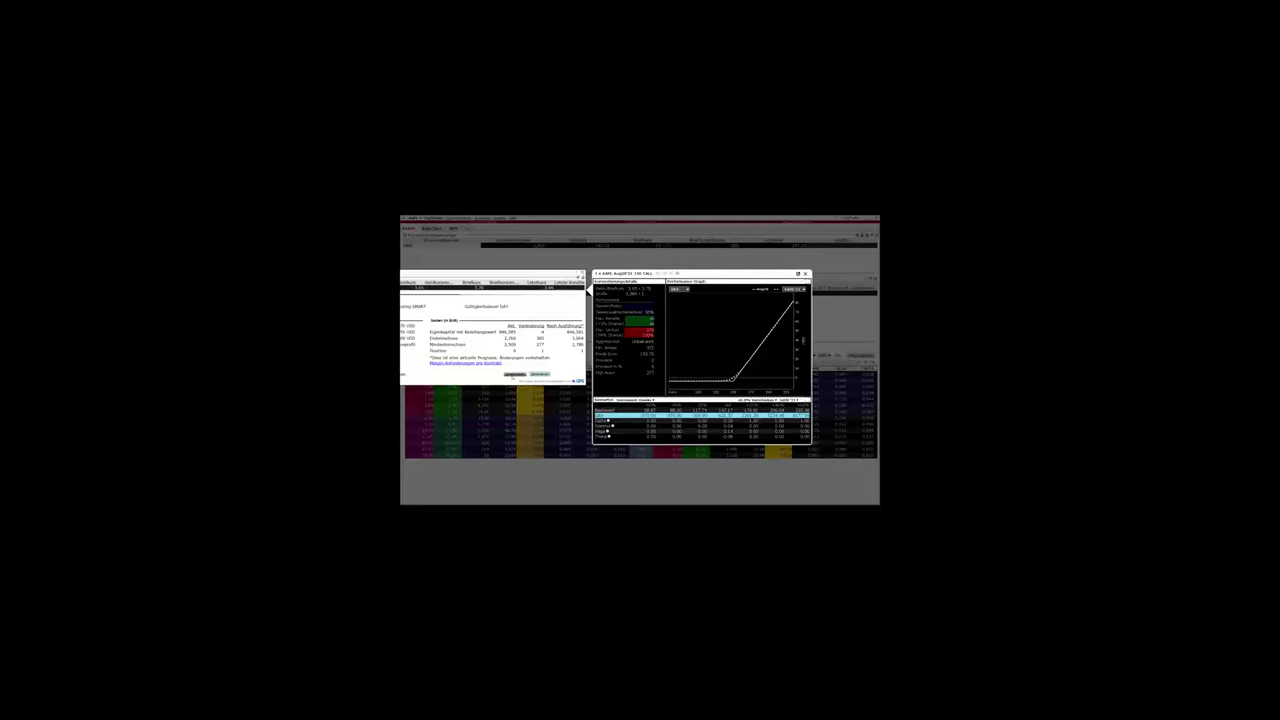
pyautogui.click(514, 374)
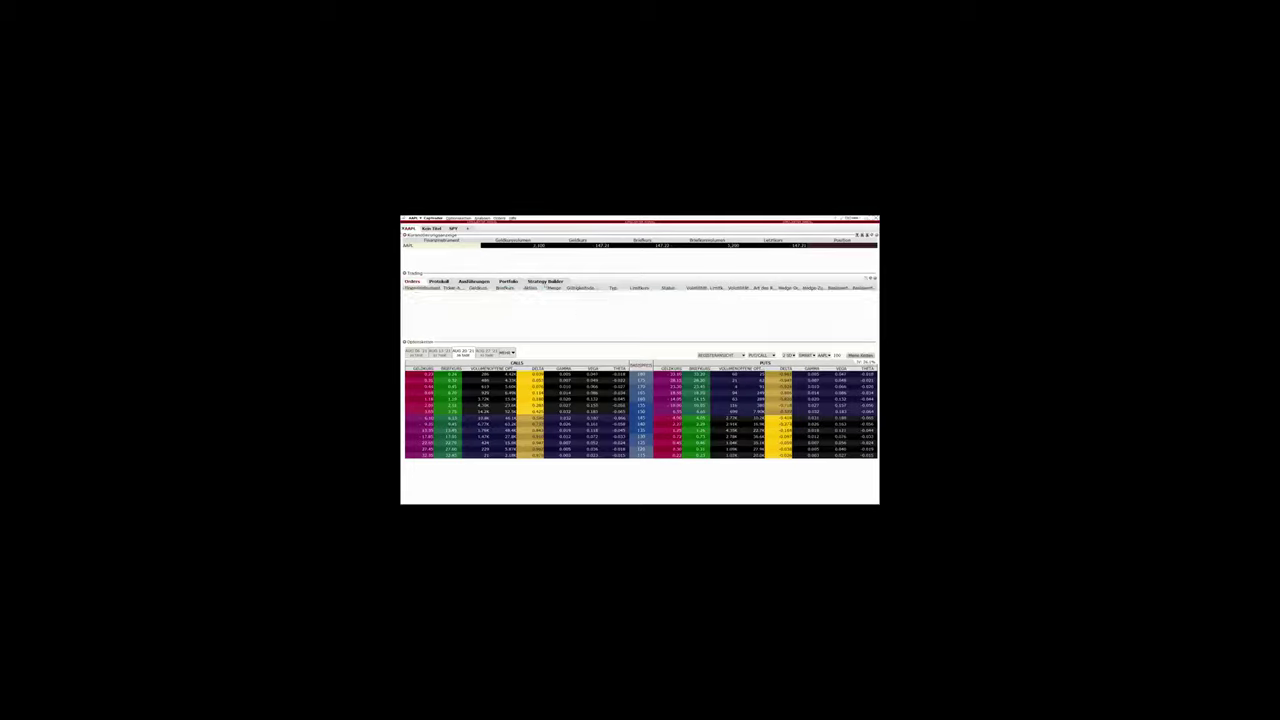
# - Build a short put Butterfly in the Strategy Builder, centred on the Aug 20 '21 145 put
pyautogui.click(545, 281)
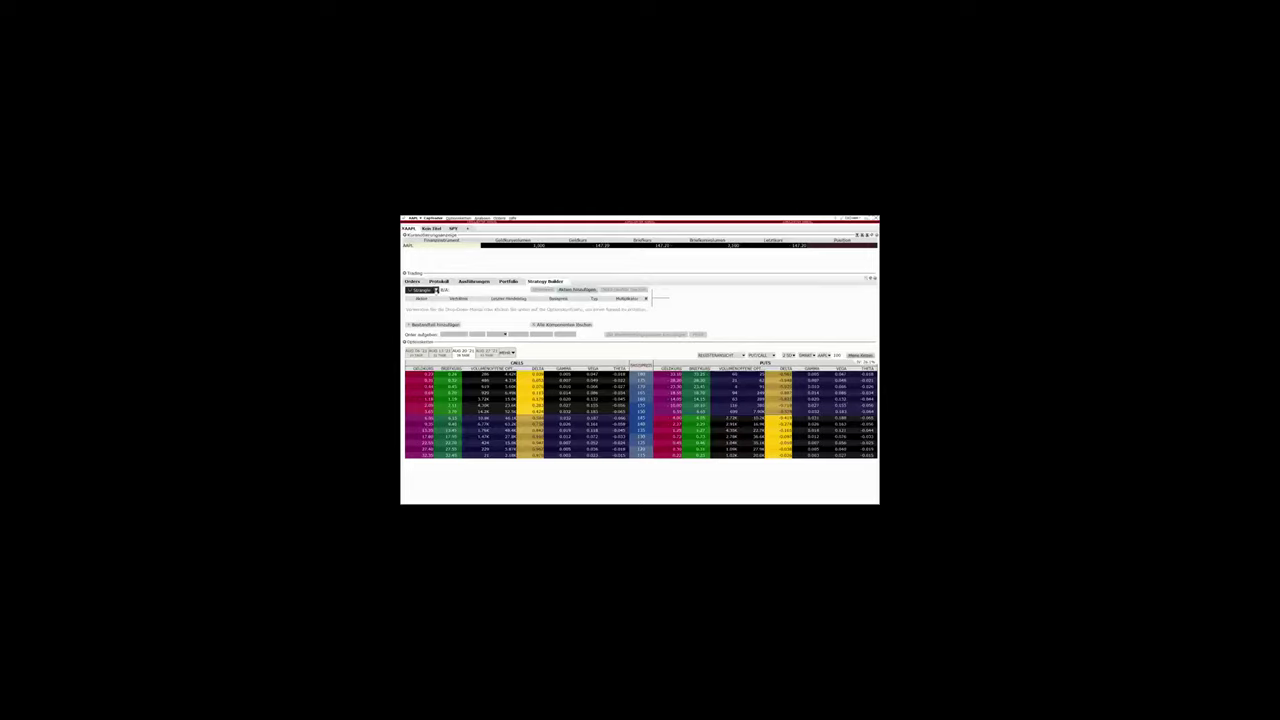
pyautogui.click(436, 290)
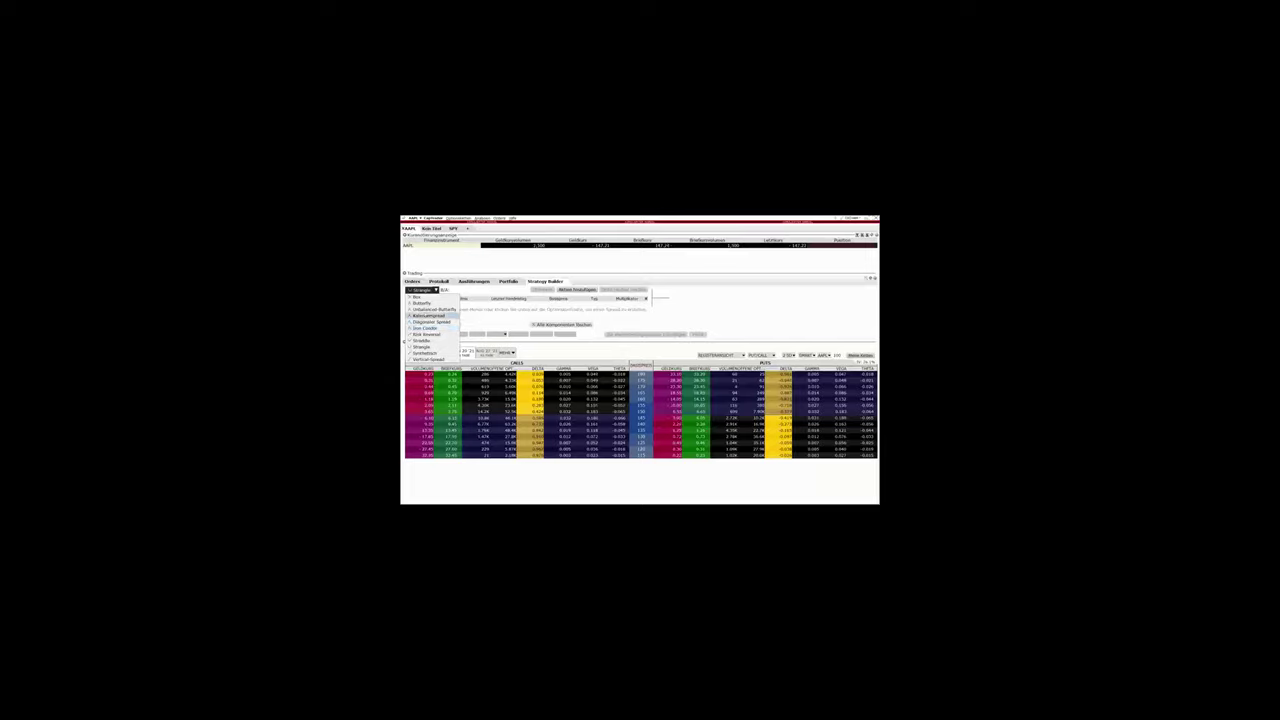
pyautogui.click(424, 303)
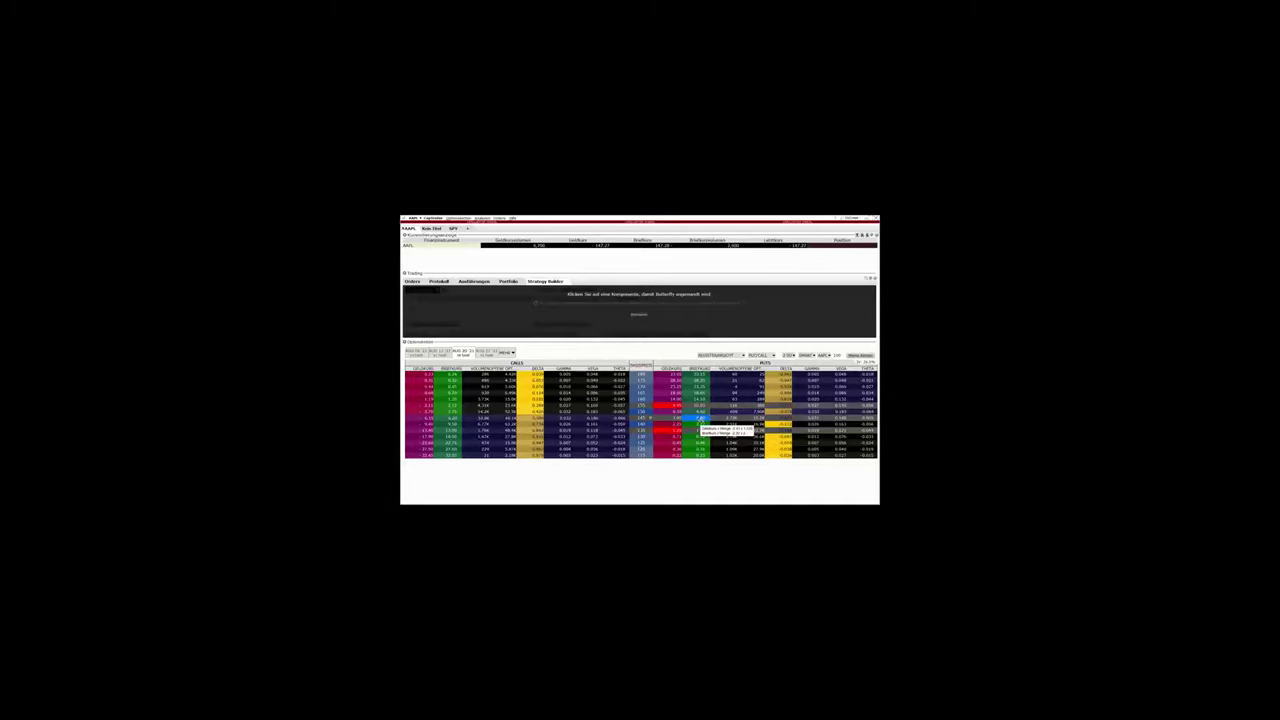
pyautogui.click(701, 424)
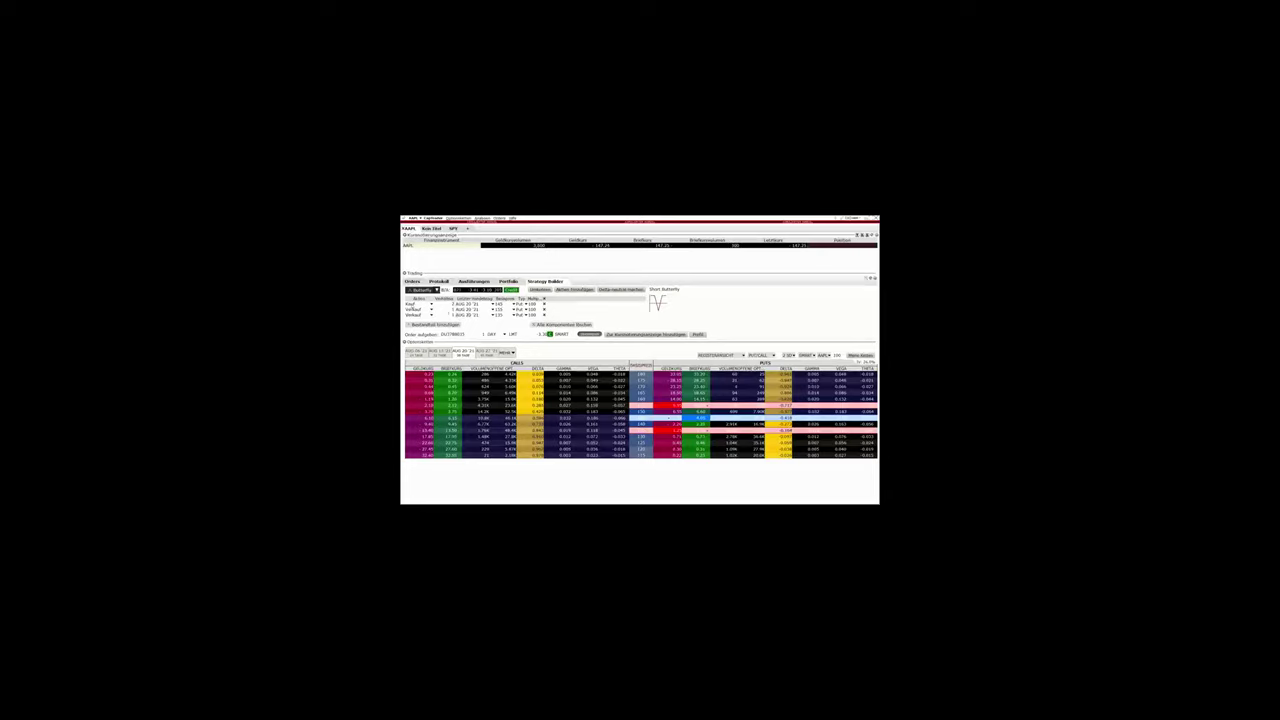
# - Add the short put butterfly combination to the quote display without adding its individual legs
pyautogui.click(420, 309)
pyautogui.click(411, 319)
pyautogui.click(670, 335)
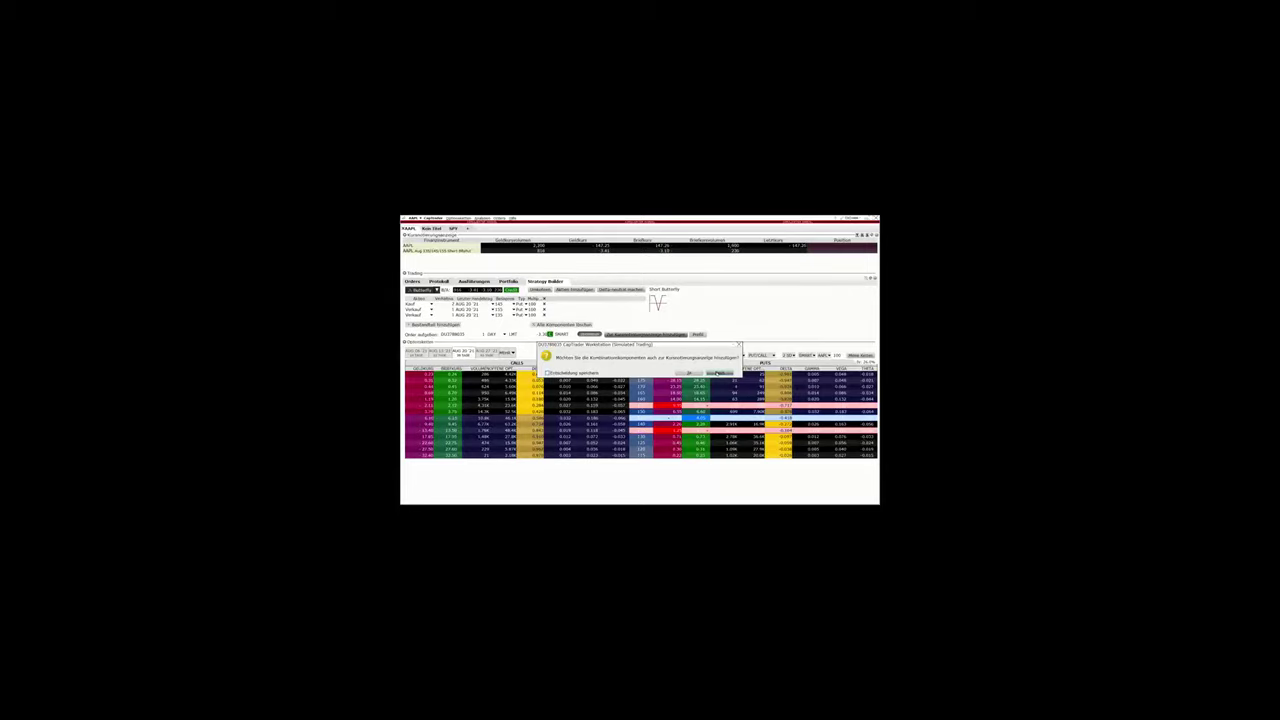
pyautogui.click(719, 373)
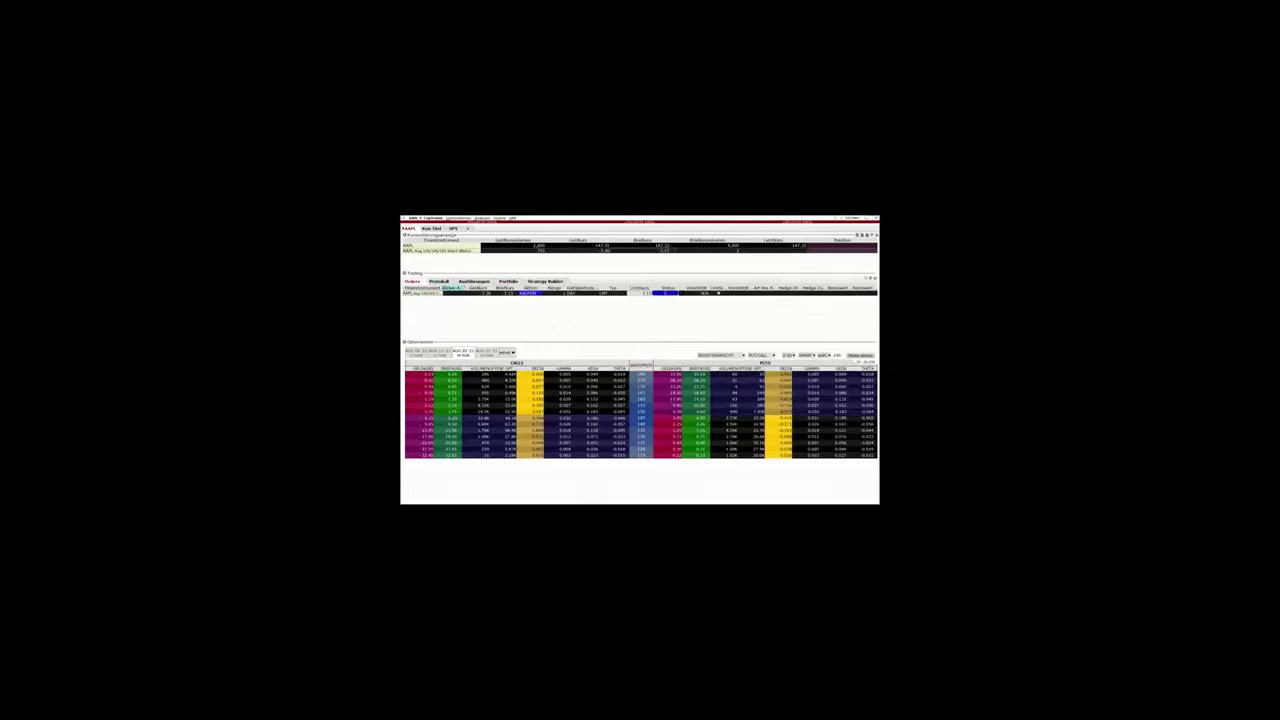
# - Widen the instrument column, open the butterfly's order confirmation, and reposition it to show the performance graph
pyautogui.moveTo(441, 288); pyautogui.dragTo(461, 288)
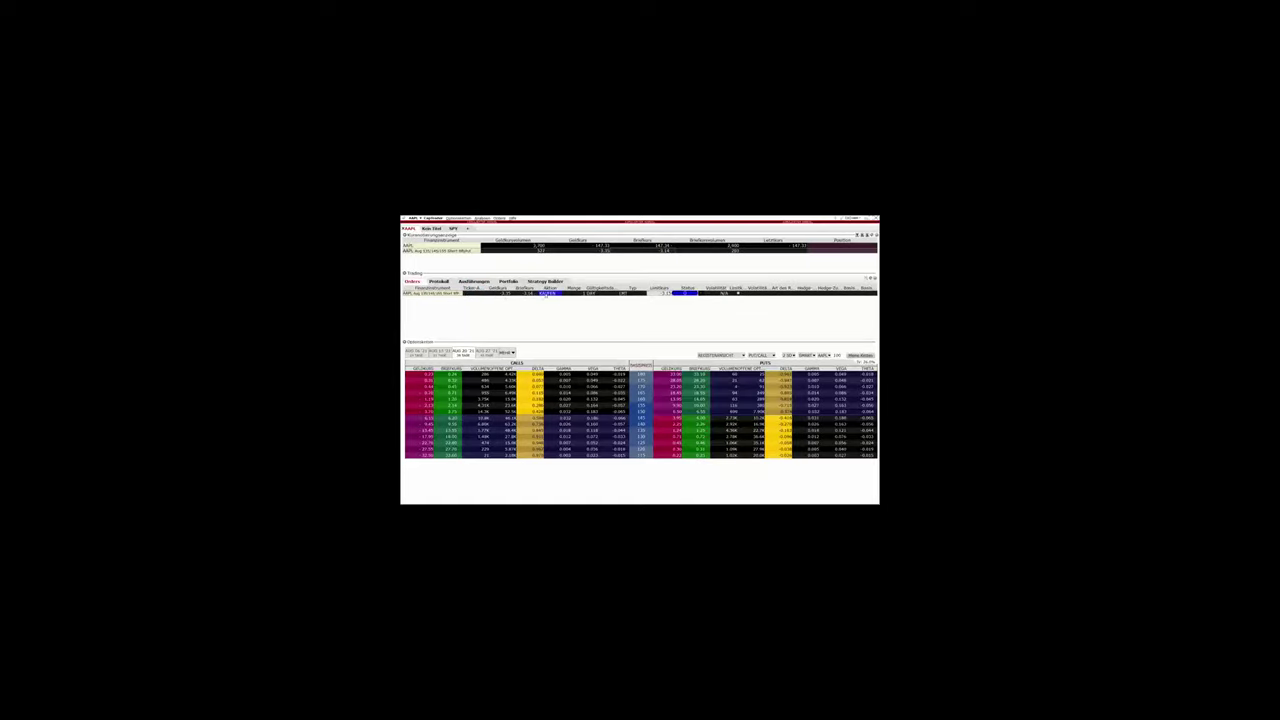
pyautogui.click(686, 292)
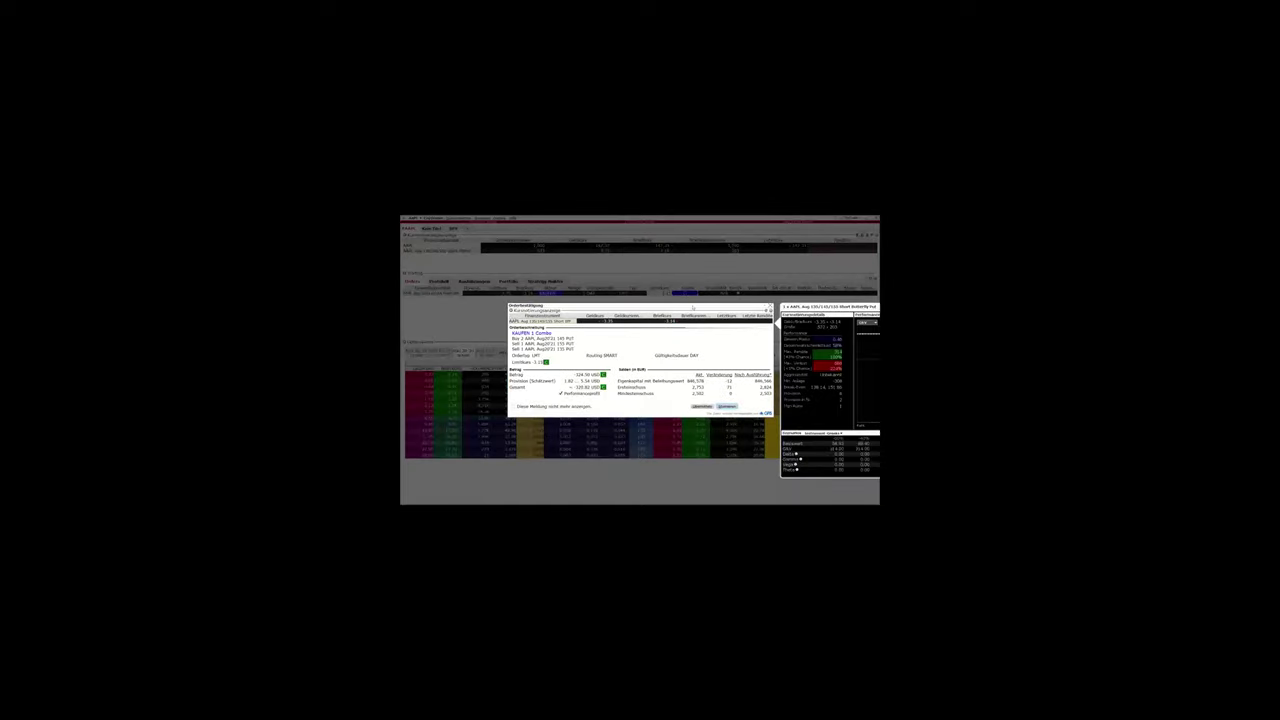
pyautogui.moveTo(692, 308); pyautogui.dragTo(594, 276)
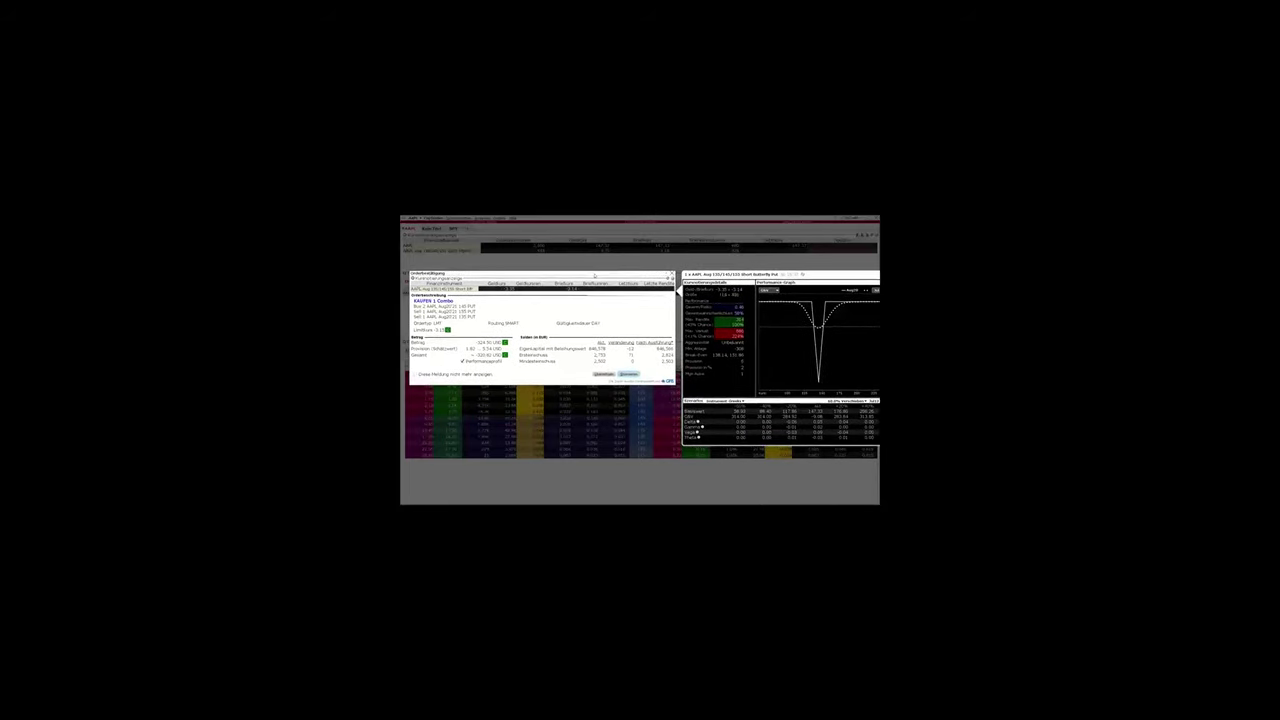
pyautogui.moveTo(603, 275); pyautogui.dragTo(619, 273)
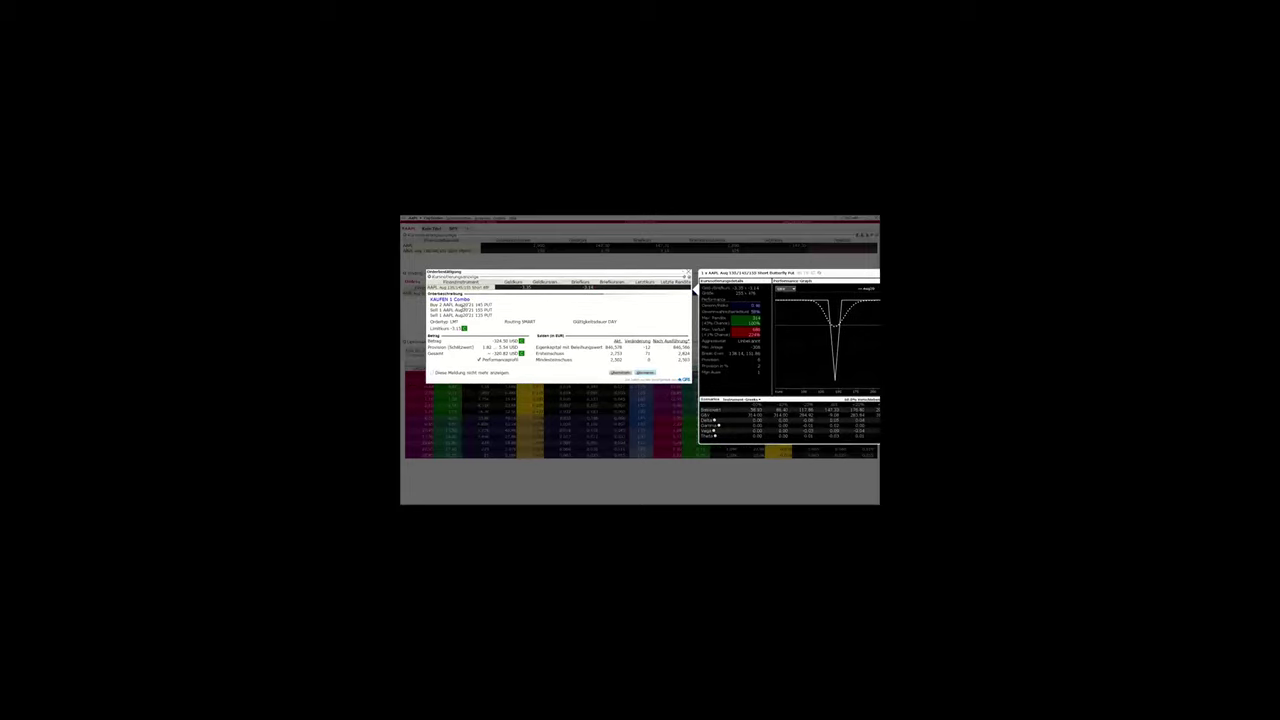